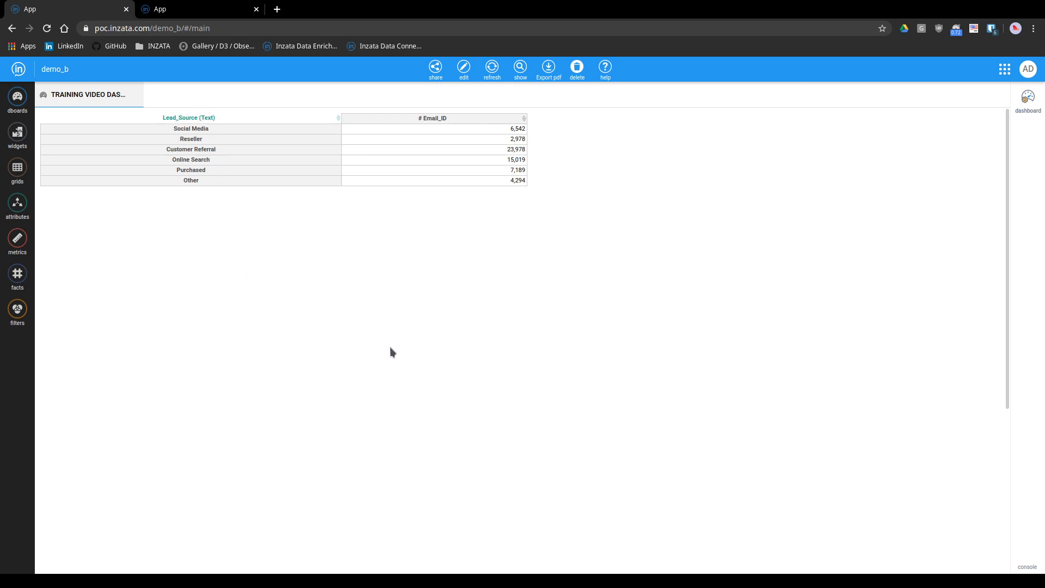
Put the training dashboard in edit mode and create a new metric named Percent Email Attribution
click(464, 68)
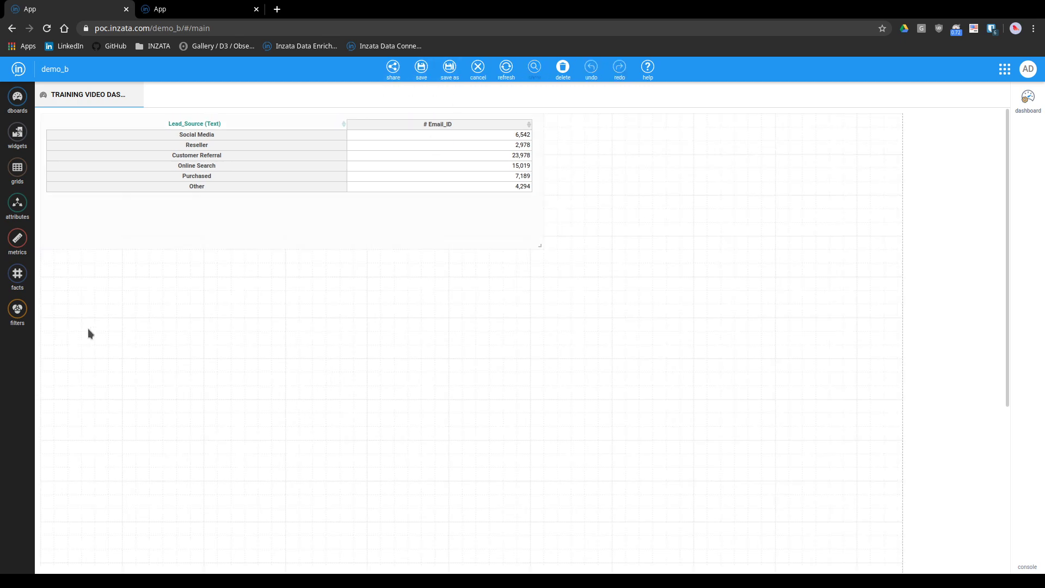
click(19, 238)
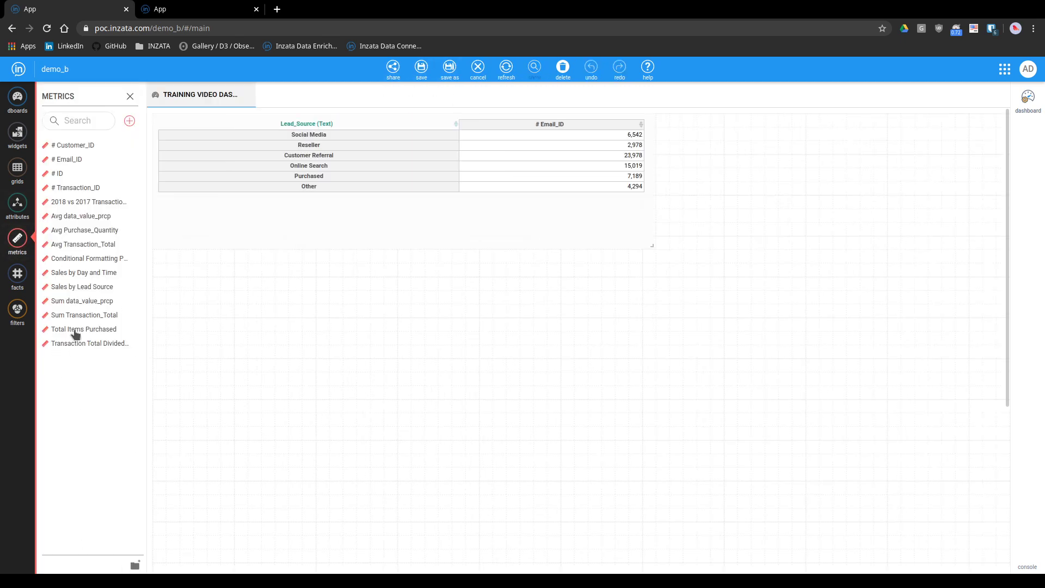
click(129, 121)
click(1028, 100)
click(936, 118)
text(Perc)
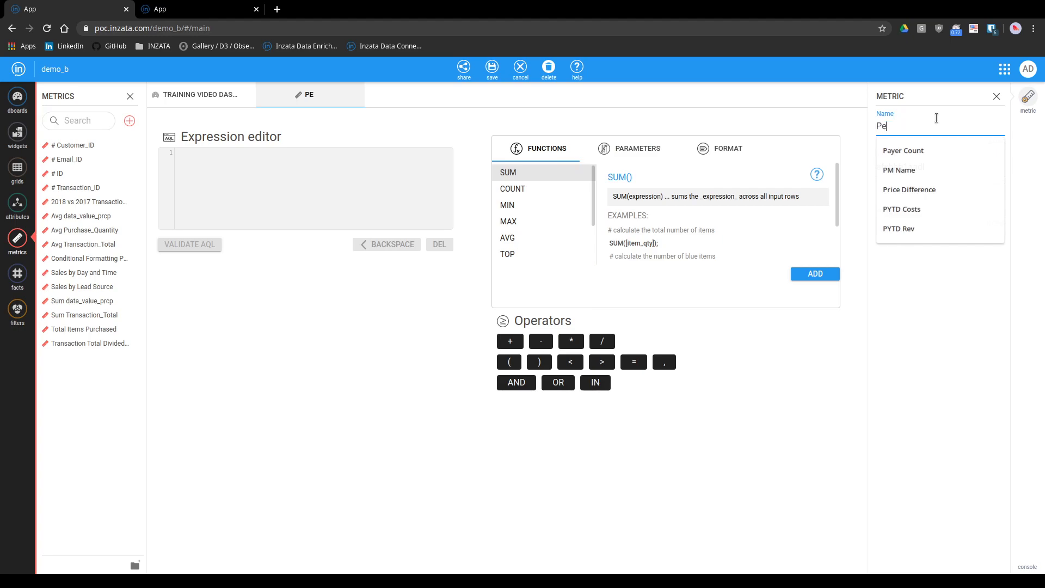
key(BackSpace)
key(BackSpace)
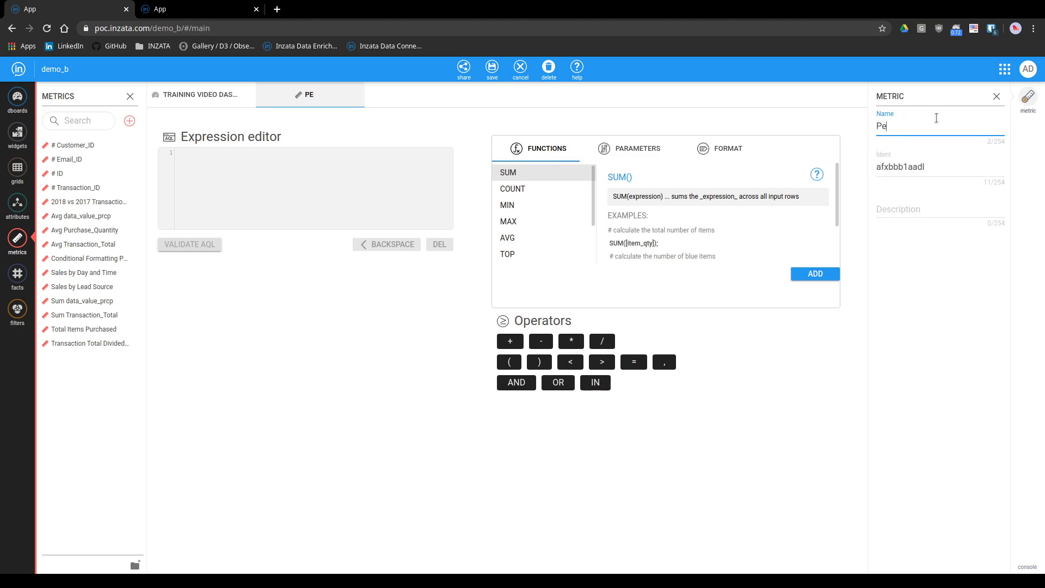
text(rcent Email Attribution)
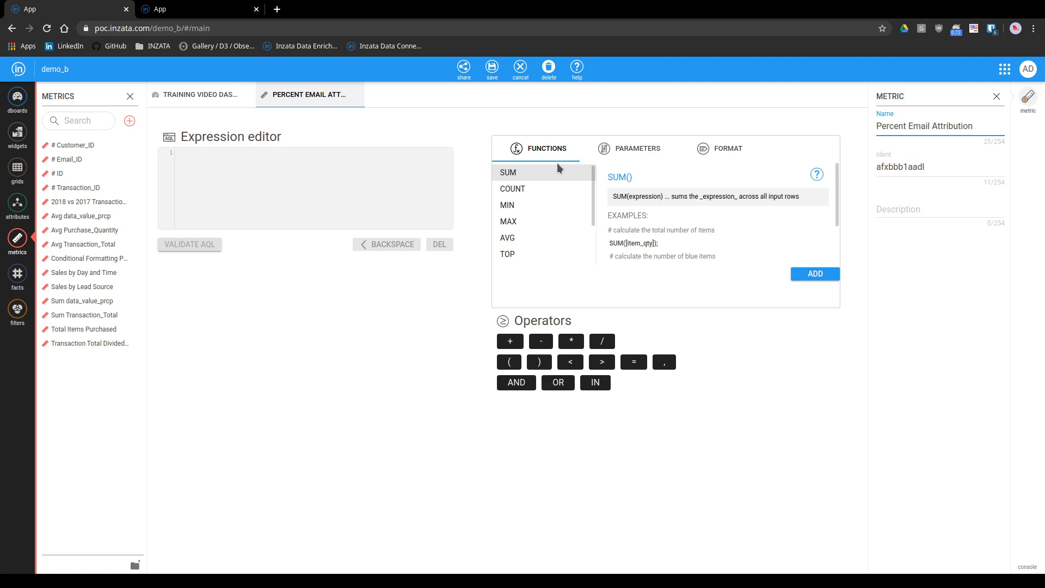
Write the expression's numerator as SUM of the # Email_ID metric with DICE by the Lead_Source attribute
click(261, 189)
text(SUM()
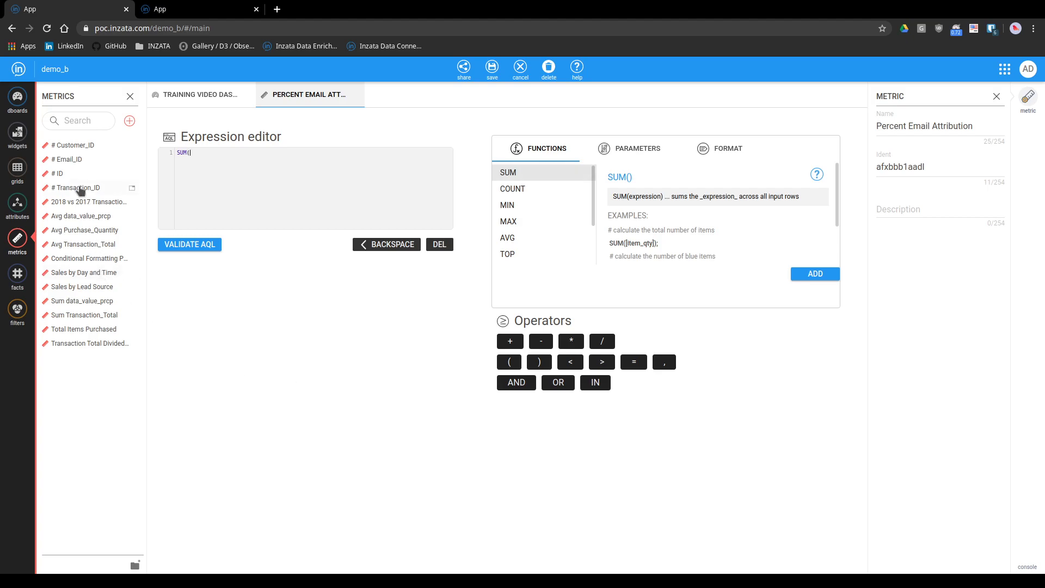
drag(81, 159, 243, 163)
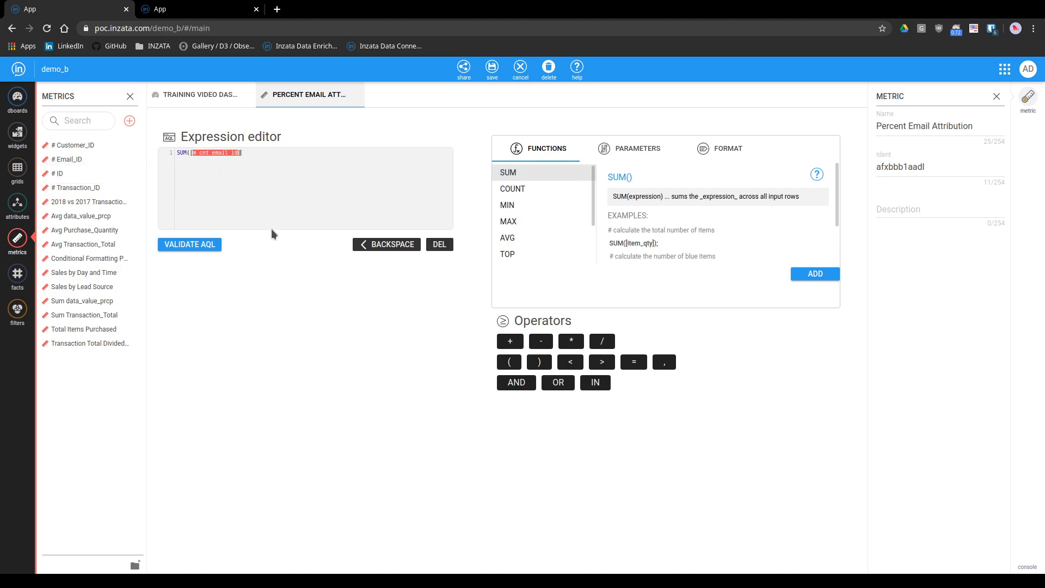
text(DICE)
click(18, 206)
click(116, 121)
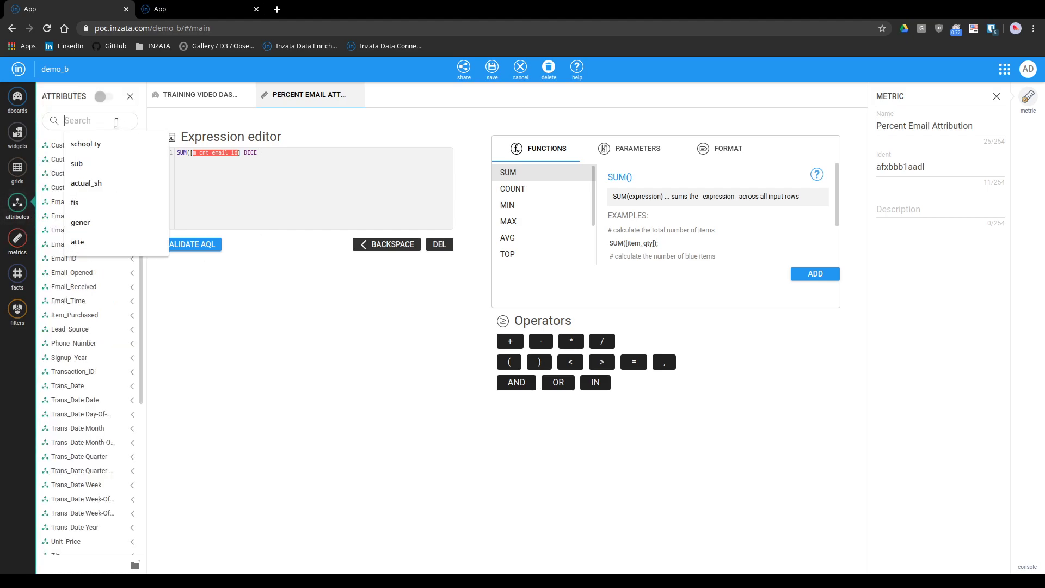
text(lead)
drag(85, 150, 301, 206)
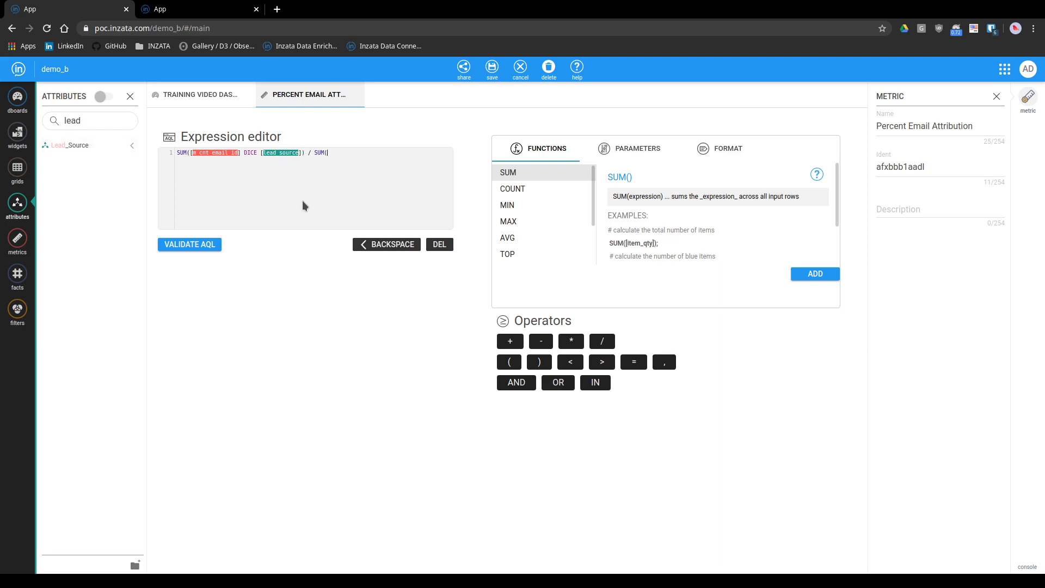
Complete the expression by dividing by SUM of # Email_ID with DICE IGNORE Lead_Source and multiplying by 100
click(11, 246)
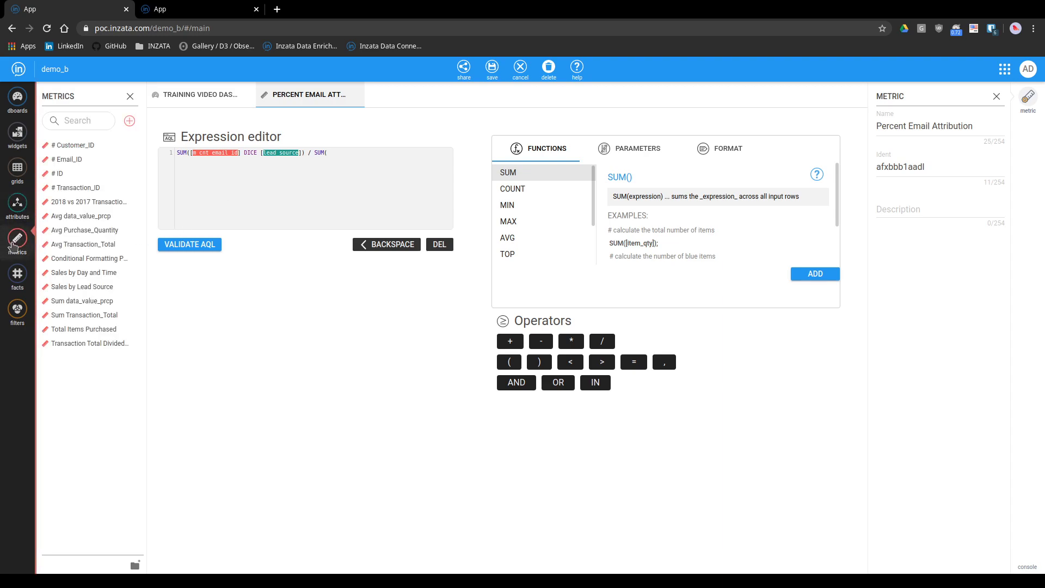
drag(82, 159, 360, 167)
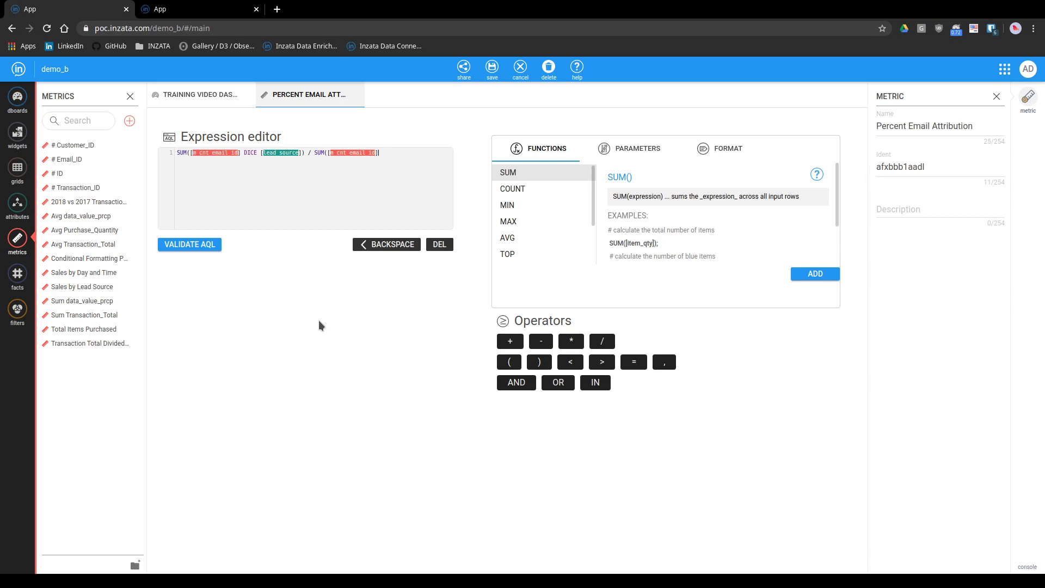
text(DICE IGNORE)
click(655, 148)
click(535, 209)
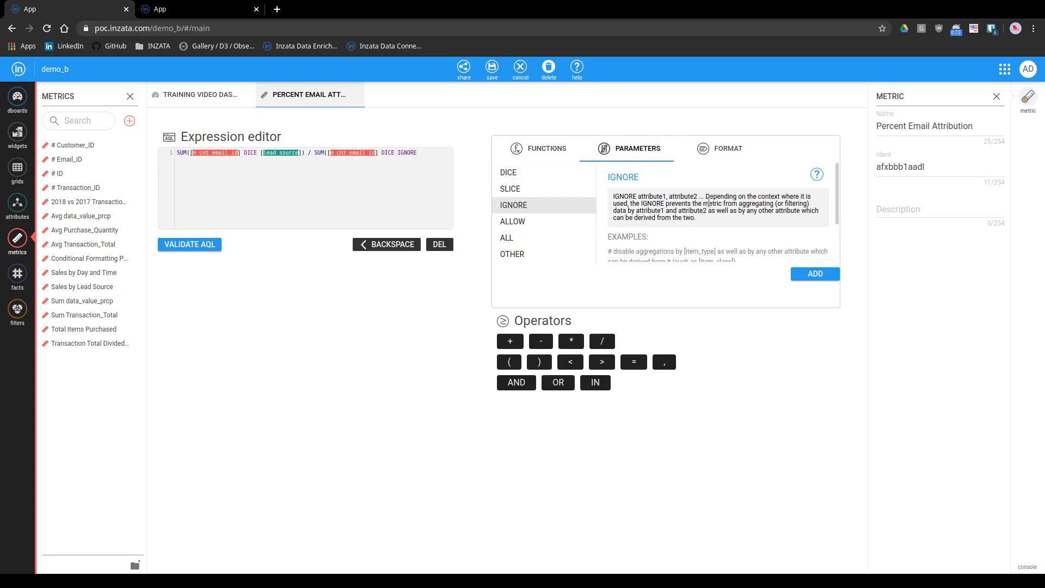
scroll(624, 196, down, 3)
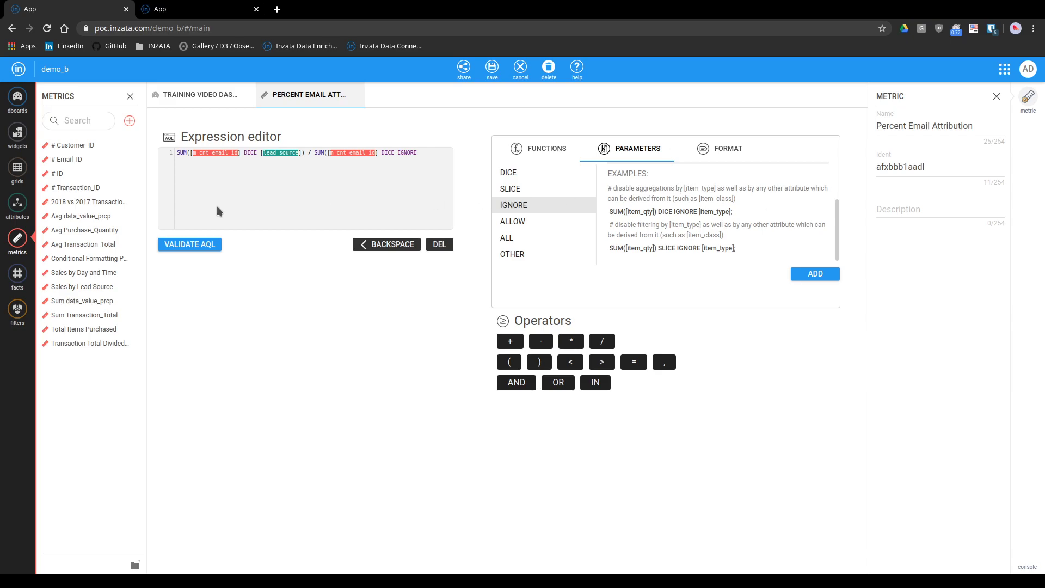
click(13, 206)
drag(68, 145, 432, 157)
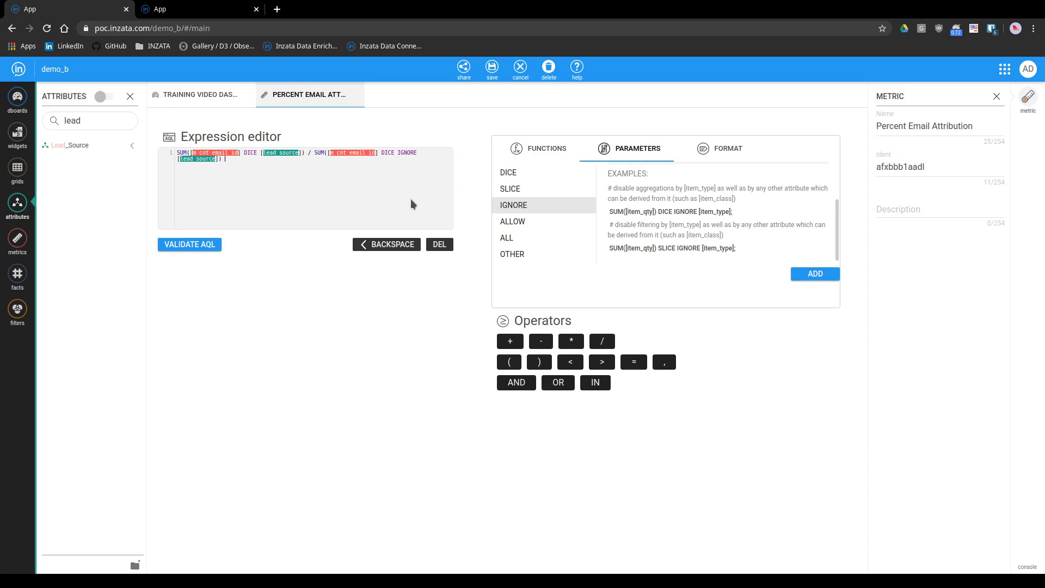
text(100)
Format the metric's numbers with 2 decimal places and a separator of thousands
click(736, 152)
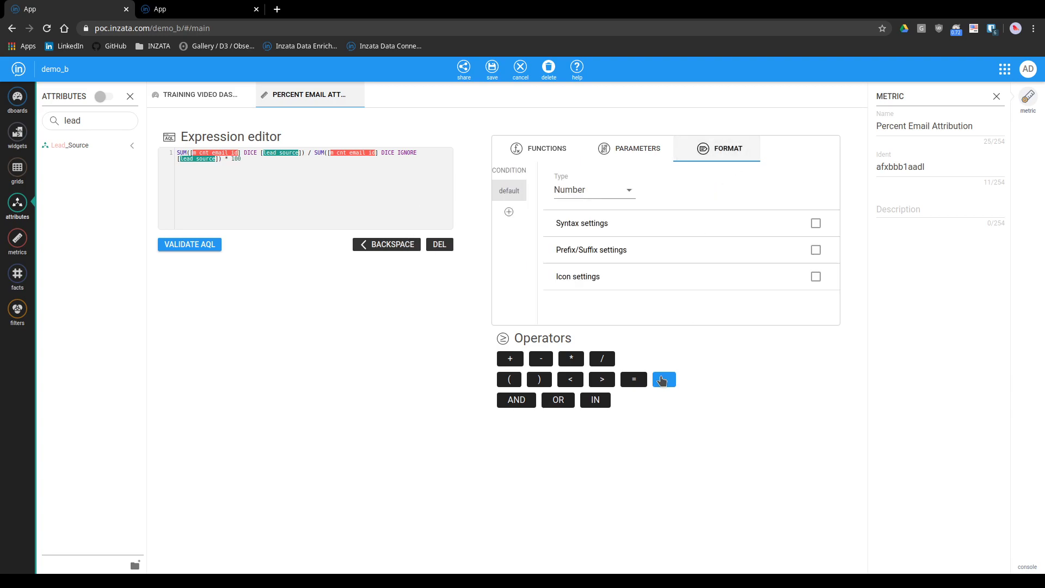
click(816, 224)
click(595, 285)
text(2)
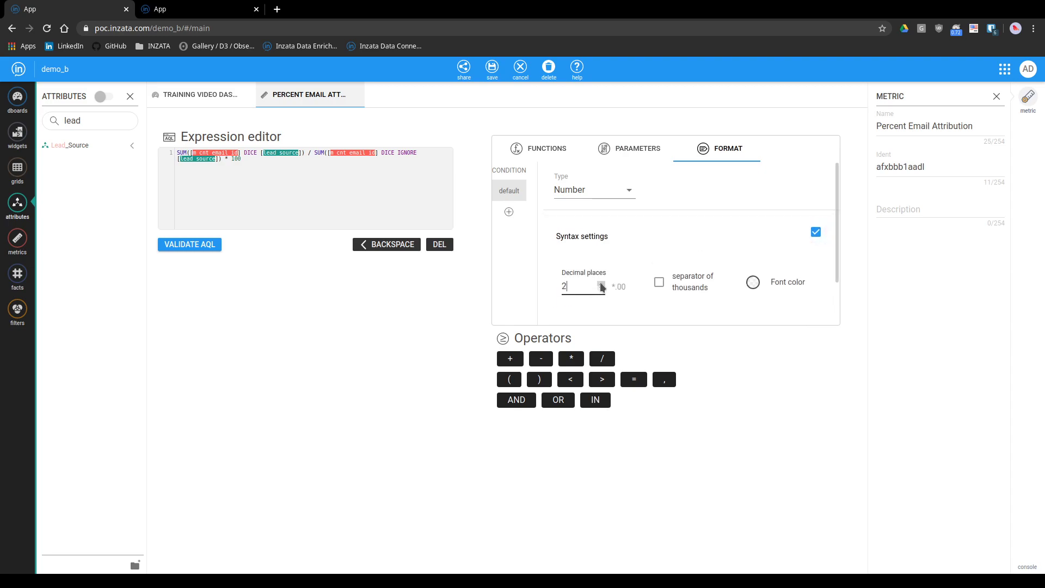
click(659, 283)
Enable the prefix/suffix settings and set % as the metric's suffix
scroll(675, 310, down, 1)
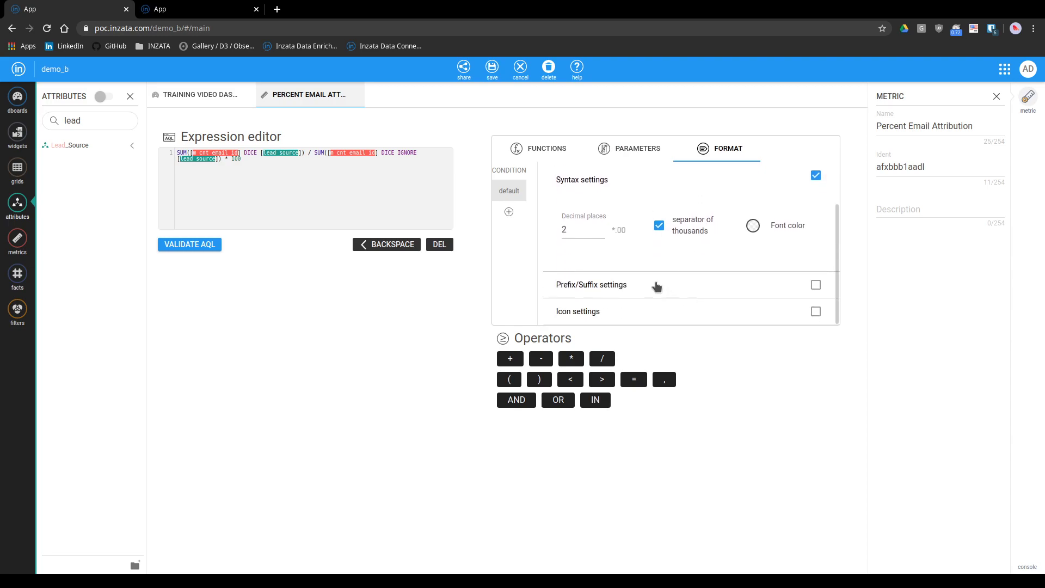
click(816, 285)
scroll(762, 294, down, 1)
click(780, 255)
text(%)
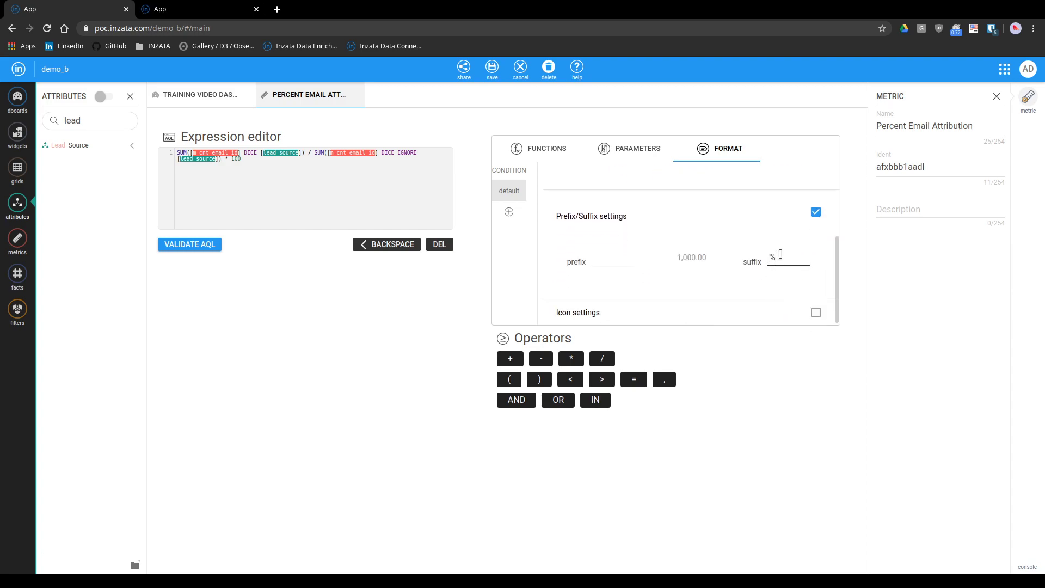
scroll(727, 271, up, 2)
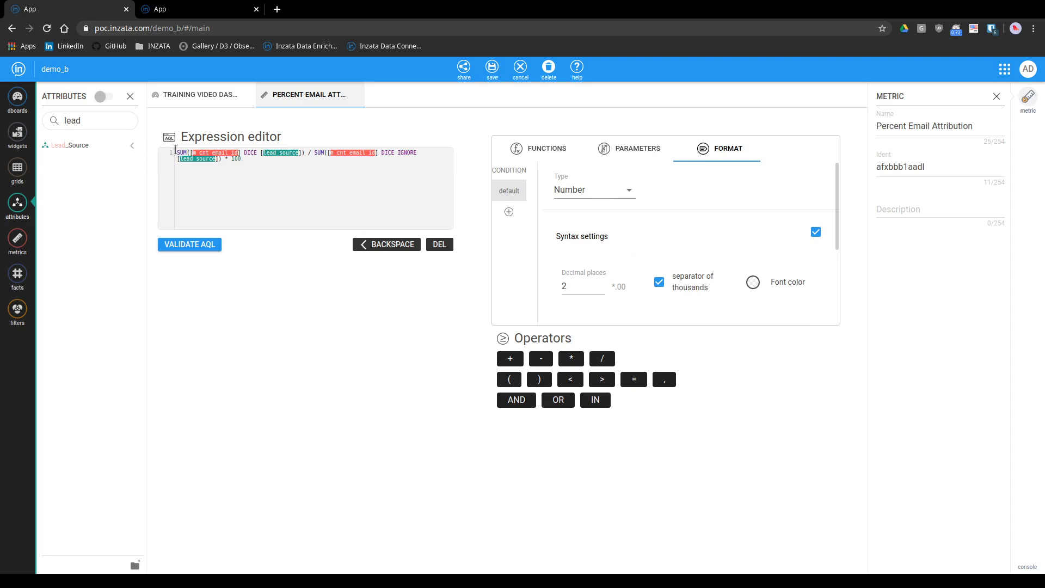
Wrap the whole metric expression in an outer SUM and save the metric
text(SUM()
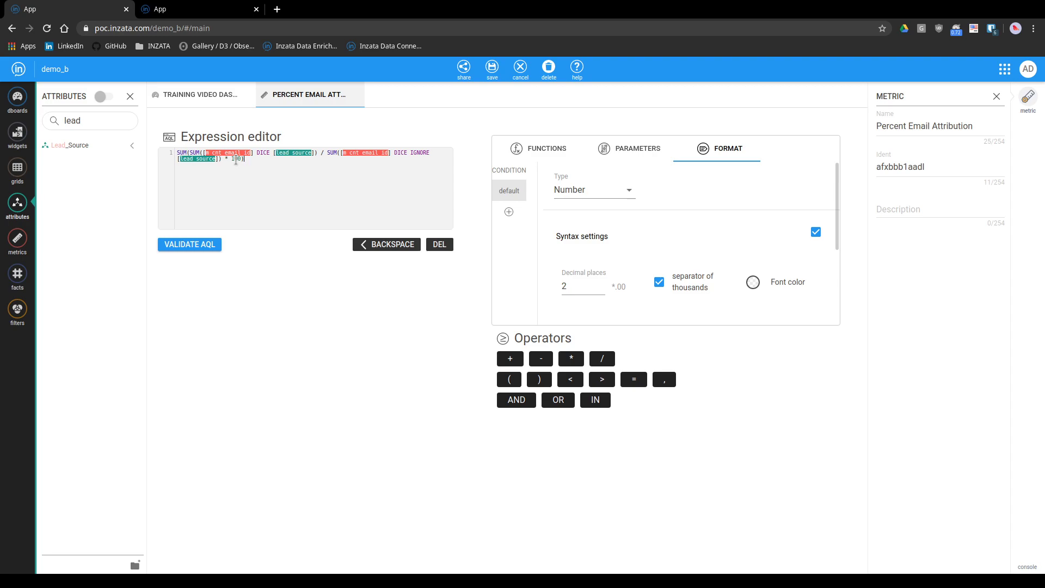
click(489, 74)
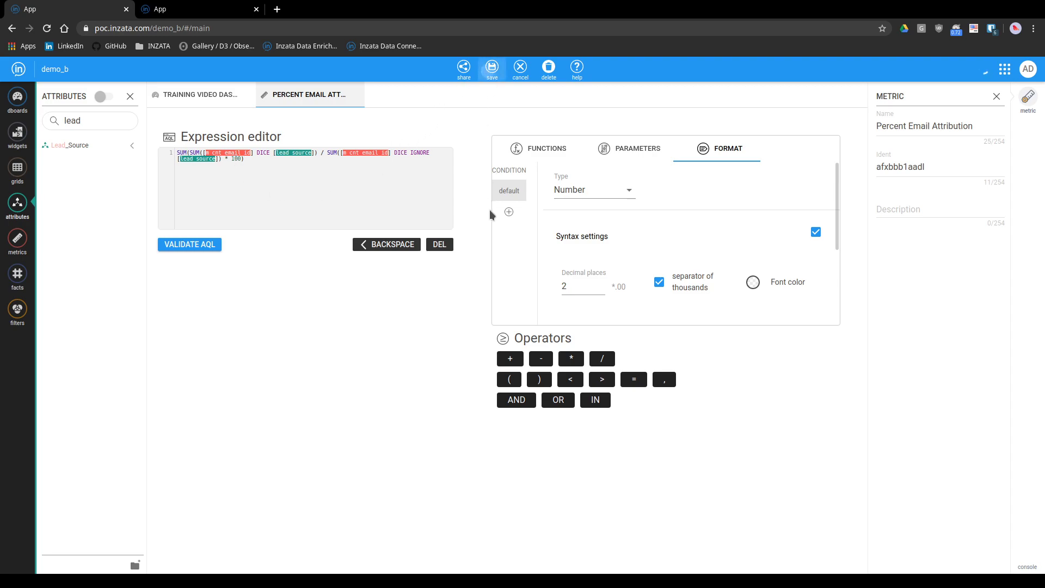
Duplicate the Lead_Source table on the training dashboard and replace the copy's # Email_ID metric with Percent Email Attribution
click(194, 97)
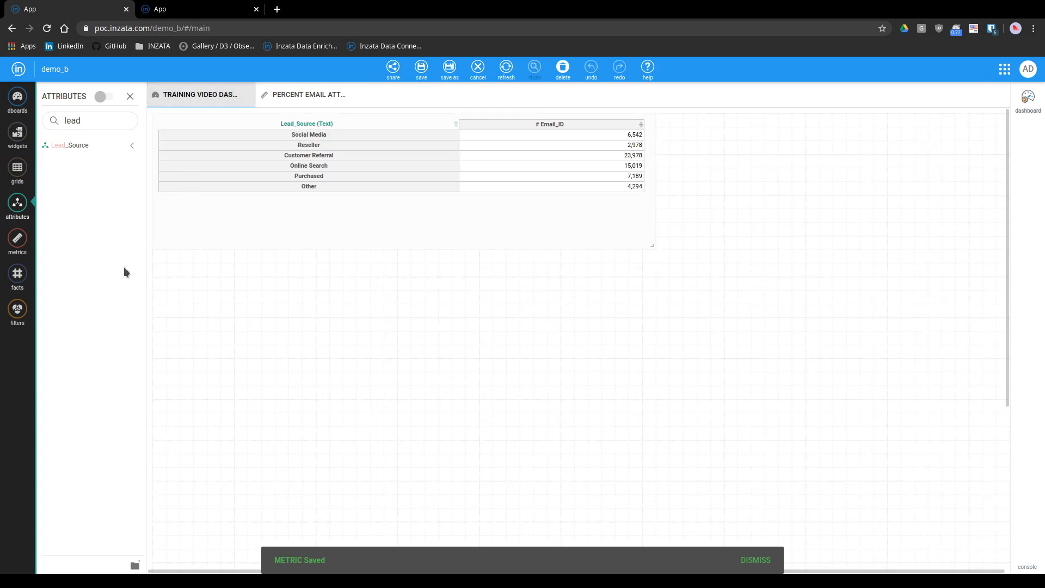
click(17, 238)
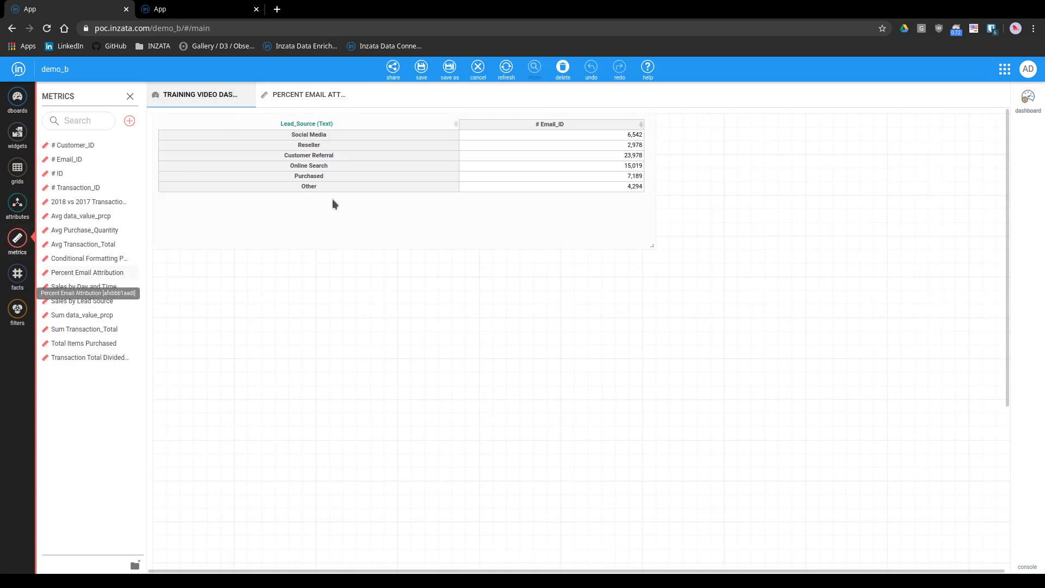
click(665, 127)
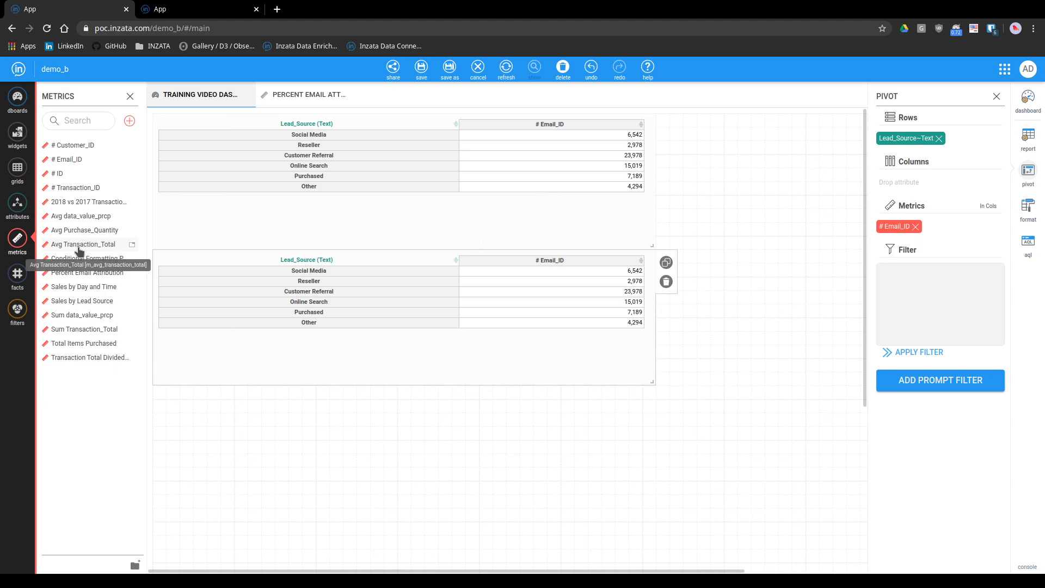
drag(86, 272, 880, 229)
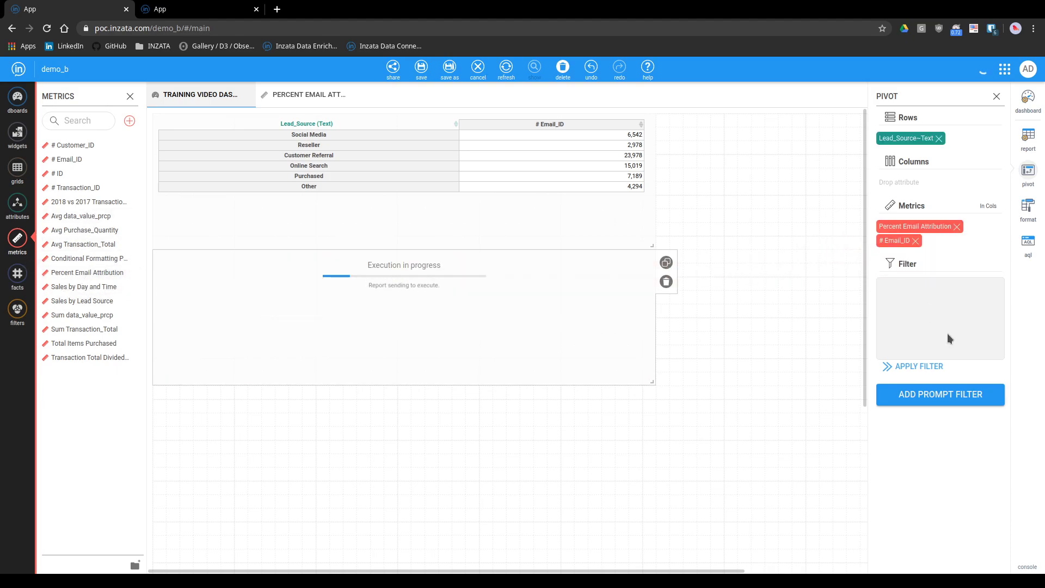
click(916, 240)
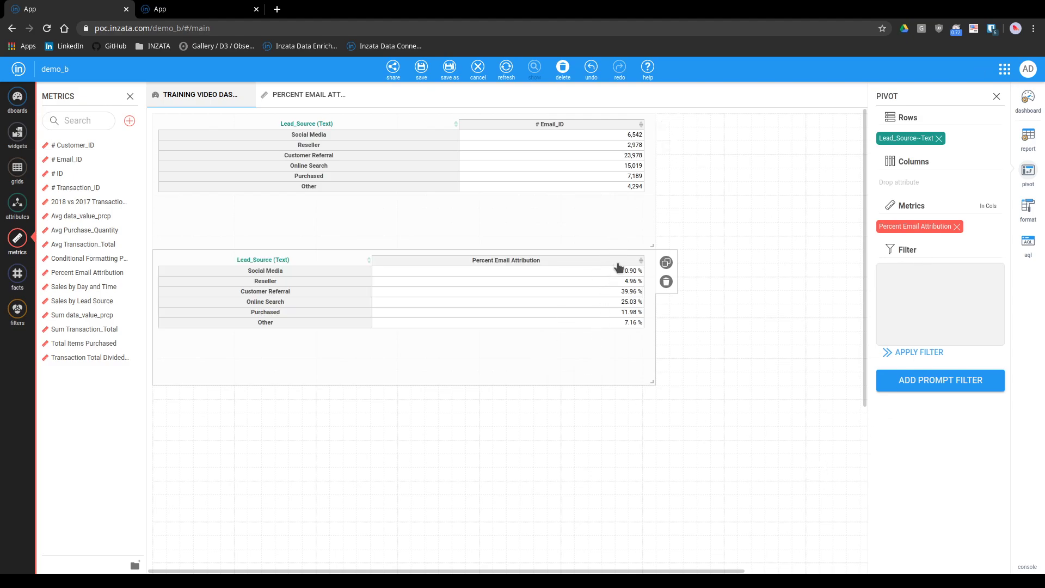
Show the sum total for columns in the copied table and sort it by Percent Email Attribution in descending order
click(1033, 223)
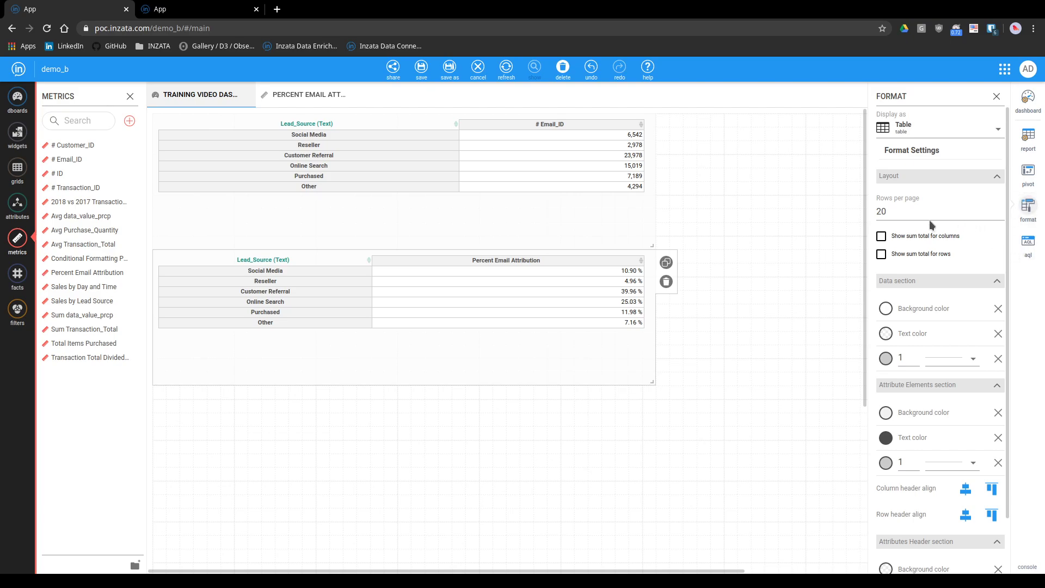
click(886, 238)
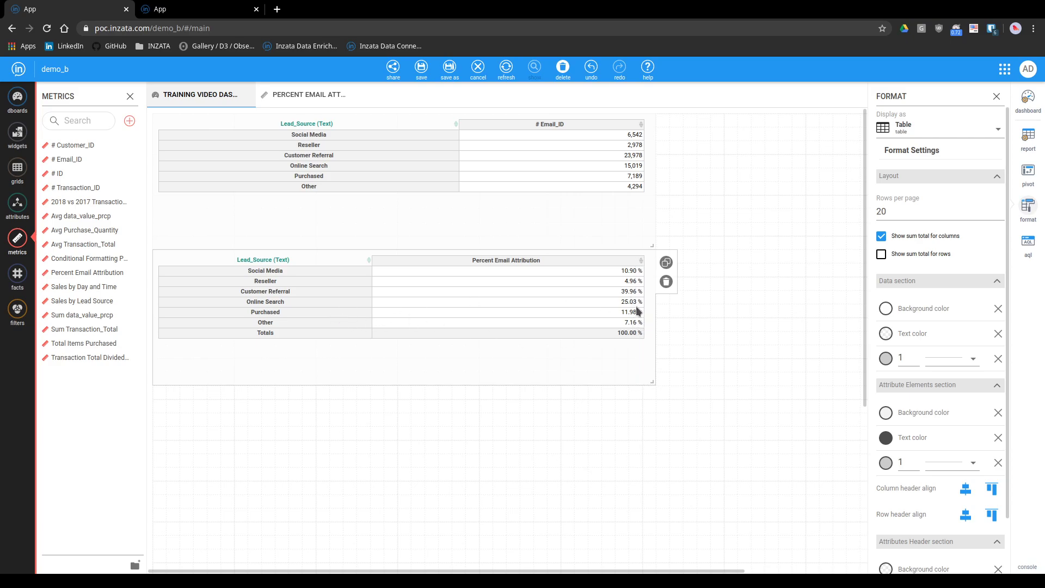
click(619, 263)
click(618, 262)
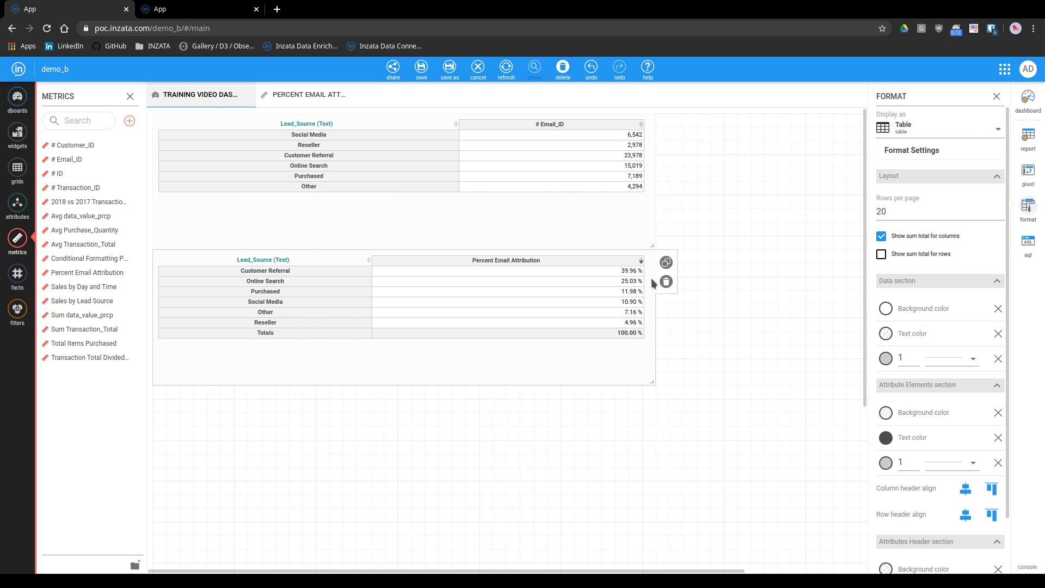
Return to the Percent Email Attribution metric to review its saved expression
click(309, 95)
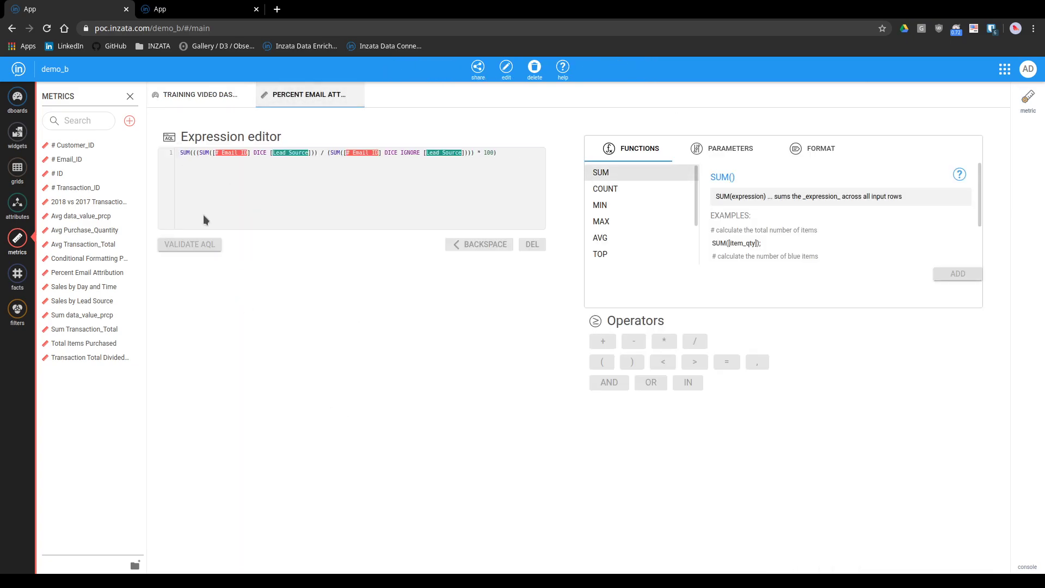